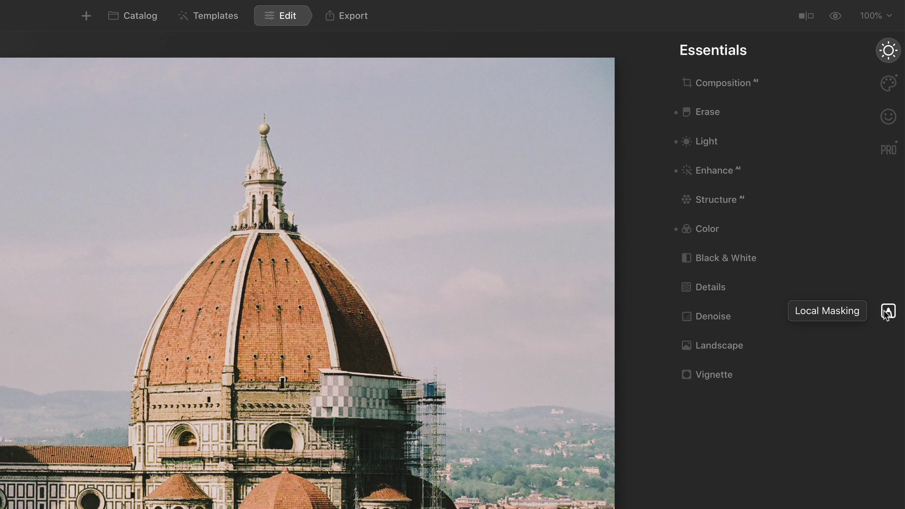
# Add a new Texture layer to the cathedral photo's Local Masking stack
pyautogui.click(888, 311)
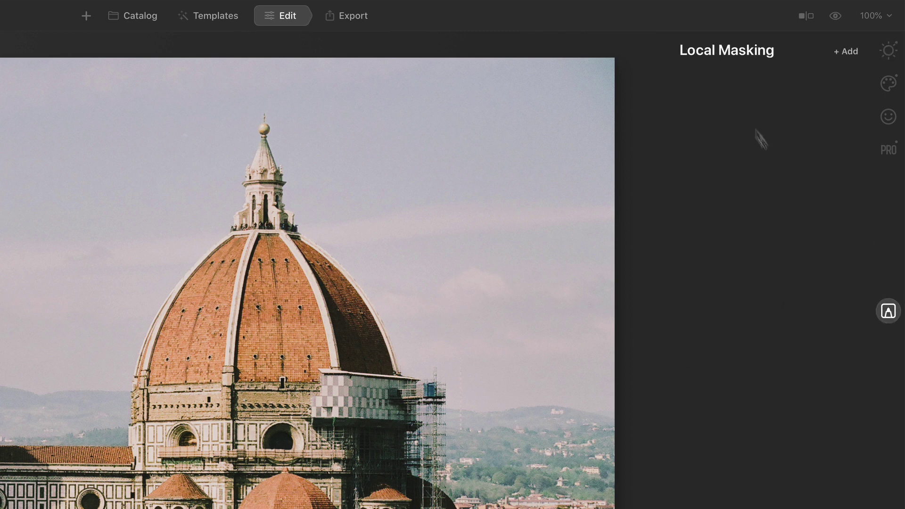
pyautogui.click(851, 55)
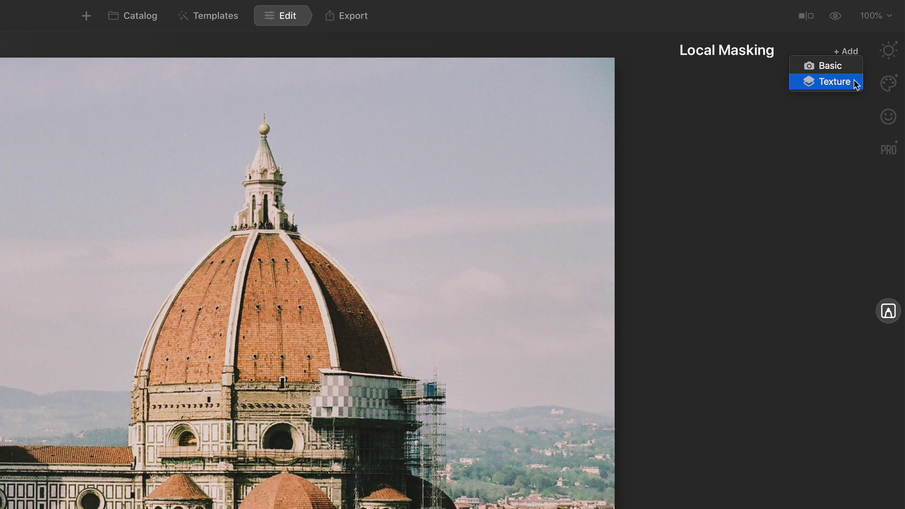
pyautogui.click(834, 82)
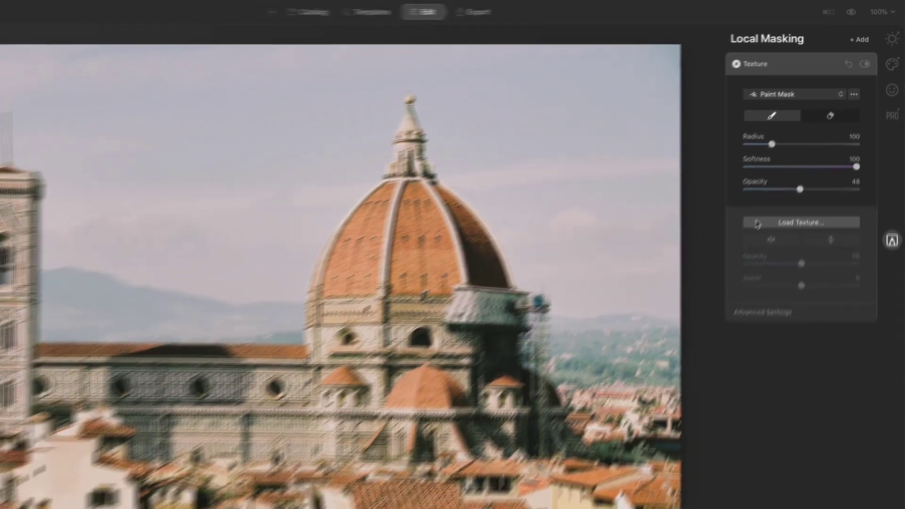
# Load the Concrete 11 JPG as the texture image for the Texture layer
pyautogui.click(715, 288)
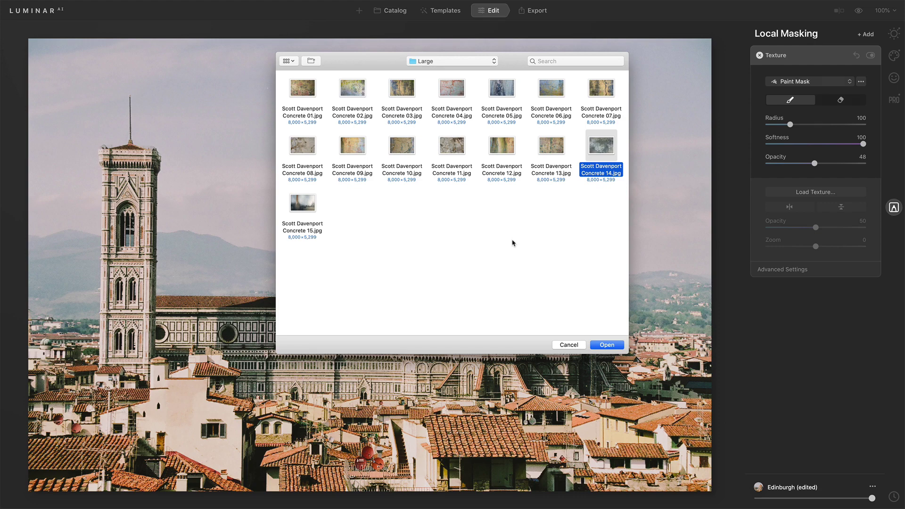
pyautogui.click(455, 149)
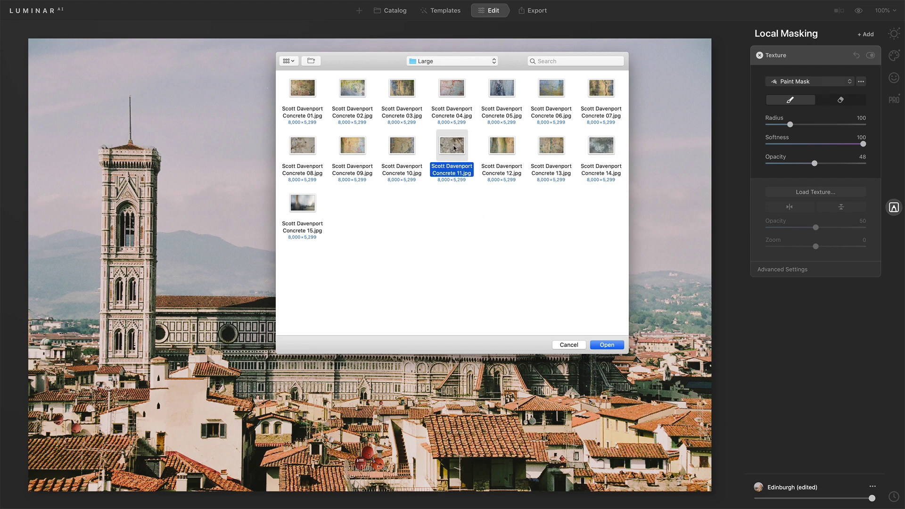
pyautogui.click(606, 345)
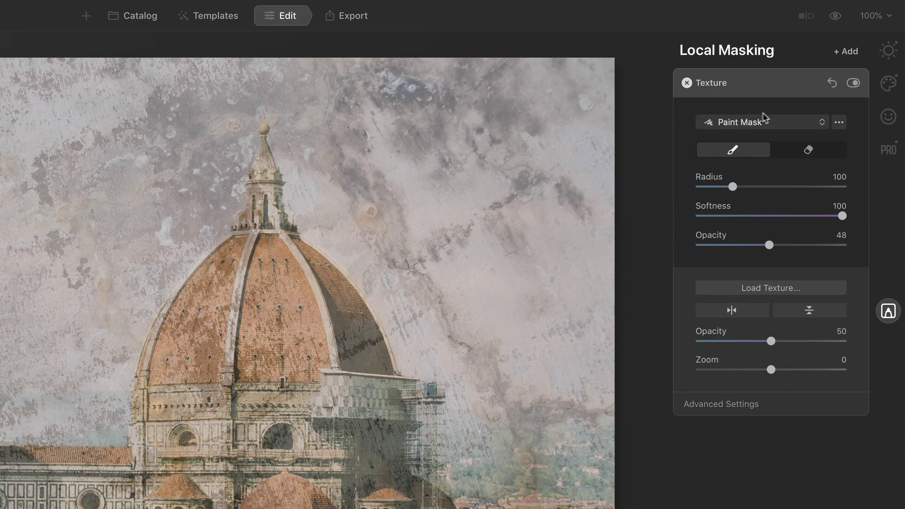
pyautogui.click(780, 122)
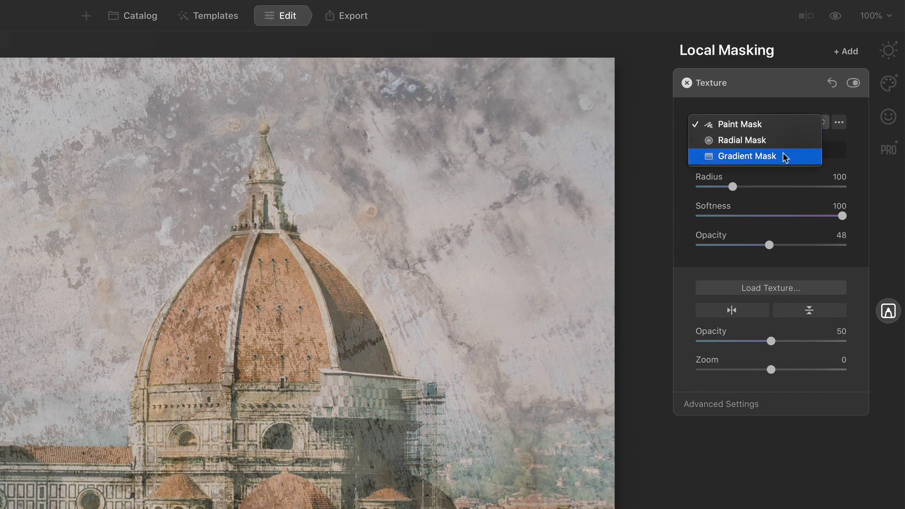
pyautogui.click(866, 168)
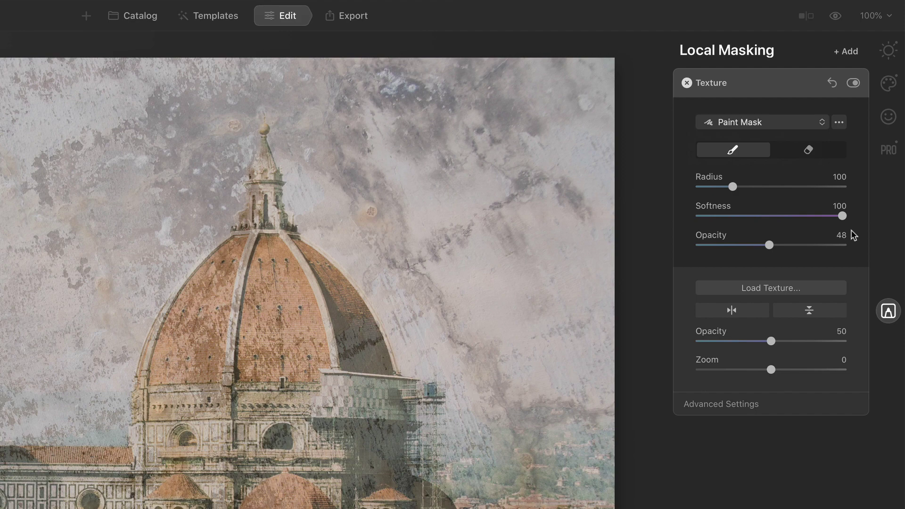
pyautogui.click(712, 123)
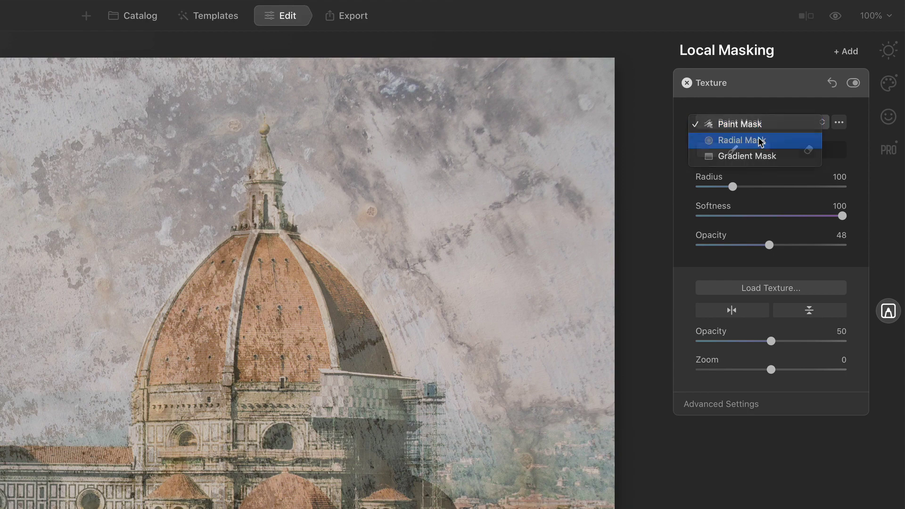
pyautogui.click(760, 141)
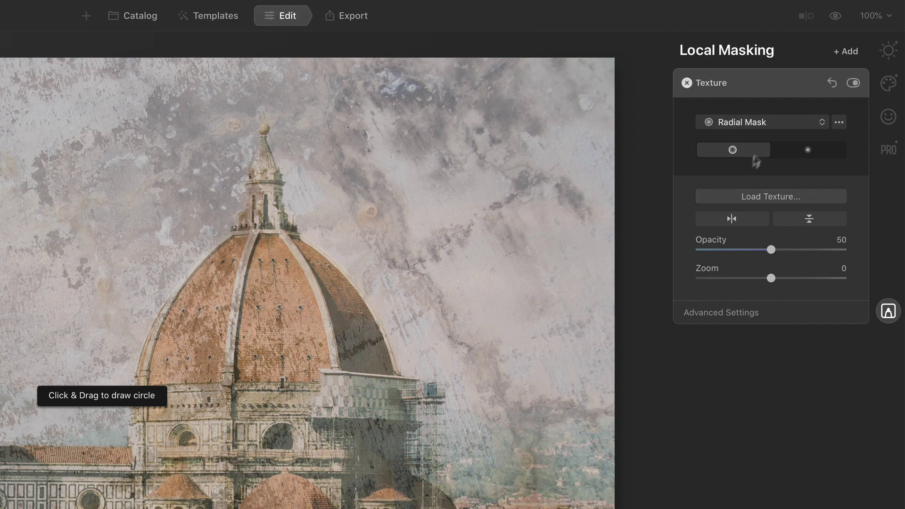
pyautogui.click(762, 127)
pyautogui.click(762, 141)
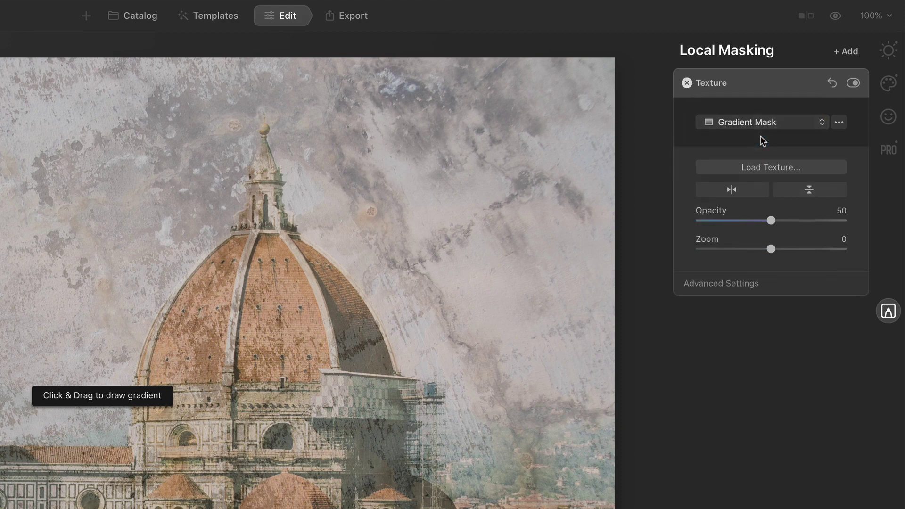
pyautogui.click(748, 121)
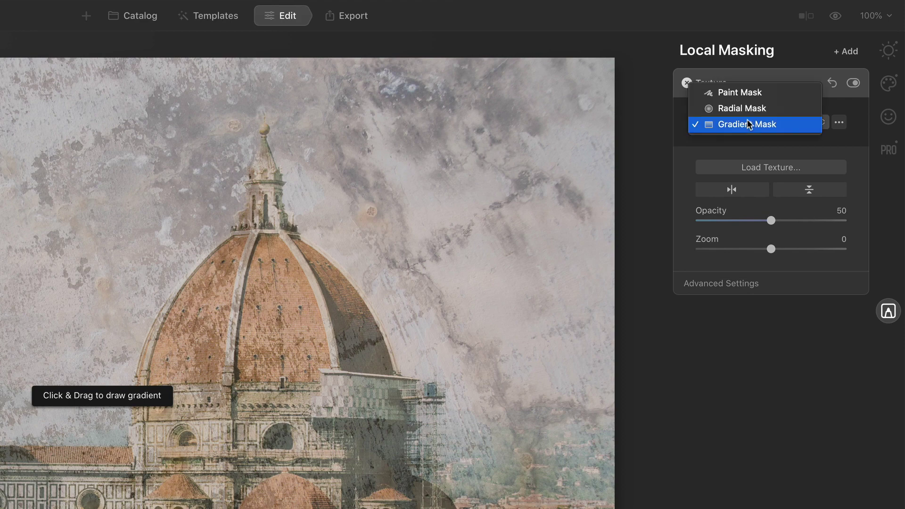
pyautogui.click(748, 92)
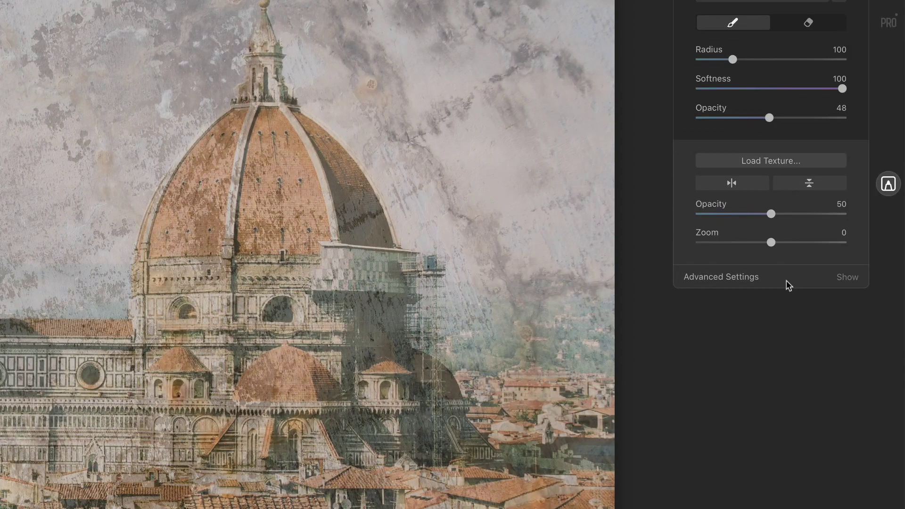
# Show the texture's Advanced Settings and set texture opacity to 100 and zoom to 2
pyautogui.click(788, 285)
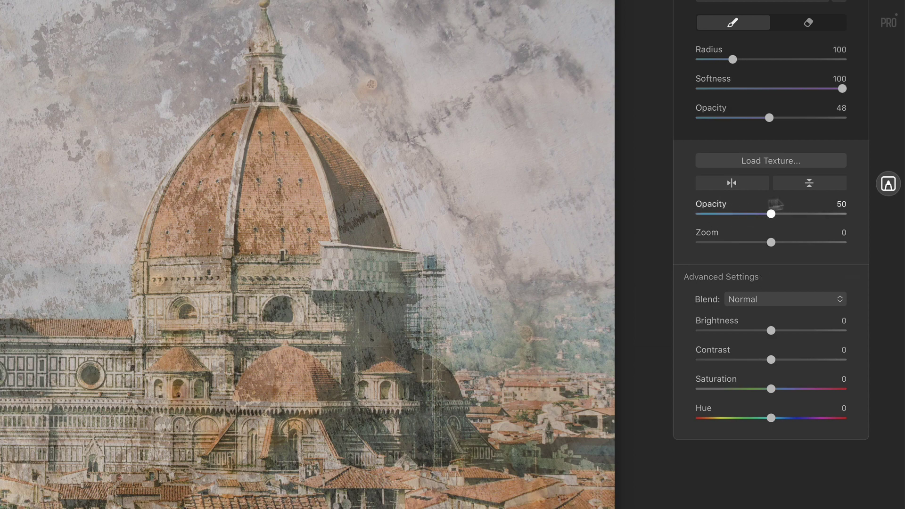
pyautogui.moveTo(773, 217); pyautogui.dragTo(873, 232)
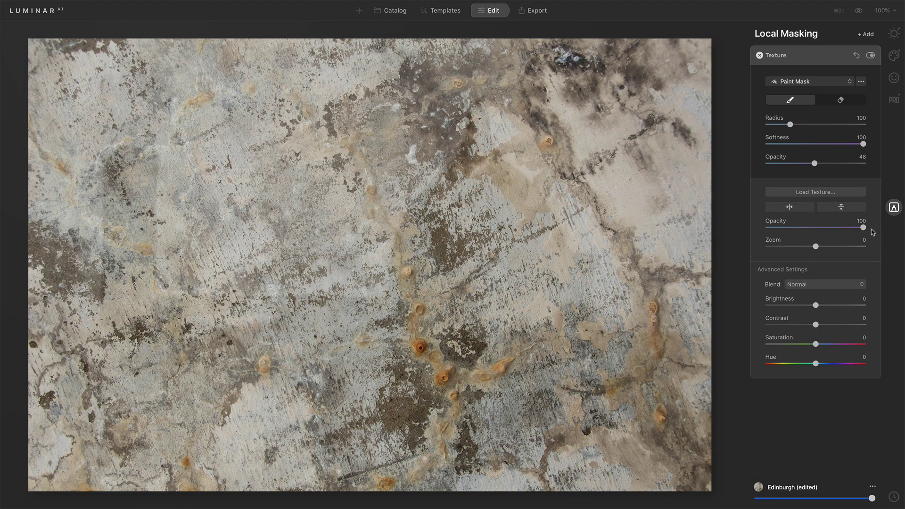
pyautogui.moveTo(817, 248)
pyautogui.mouseDown()
pyautogui.moveTo(826, 247)
pyautogui.moveTo(803, 250)
pyautogui.moveTo(819, 250)
pyautogui.mouseUp()
# Mirror the concrete texture horizontally after trying the other flip options
pyautogui.click(792, 207)
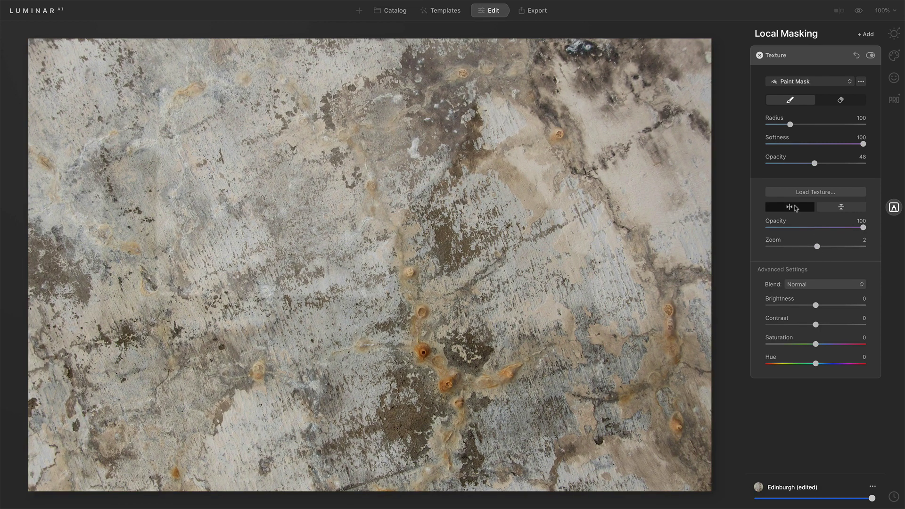
pyautogui.click(841, 210)
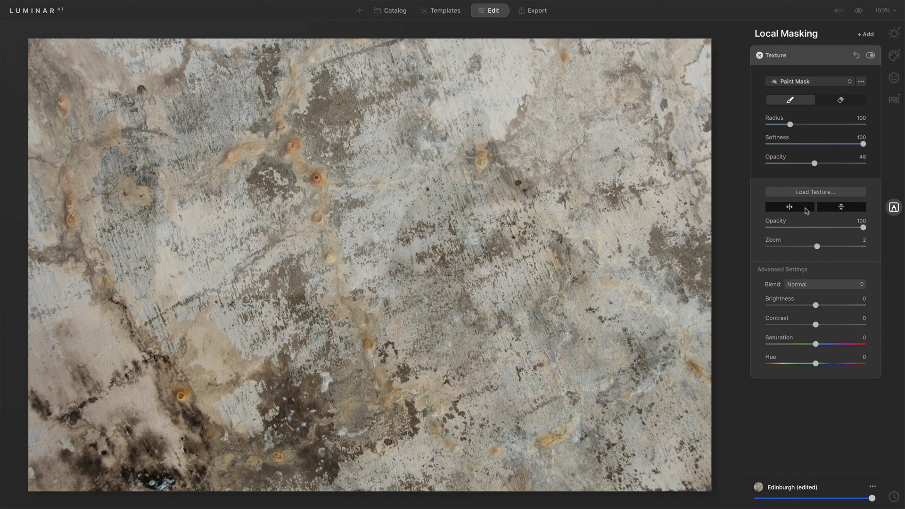
pyautogui.click(806, 210)
pyautogui.click(835, 210)
pyautogui.click(797, 209)
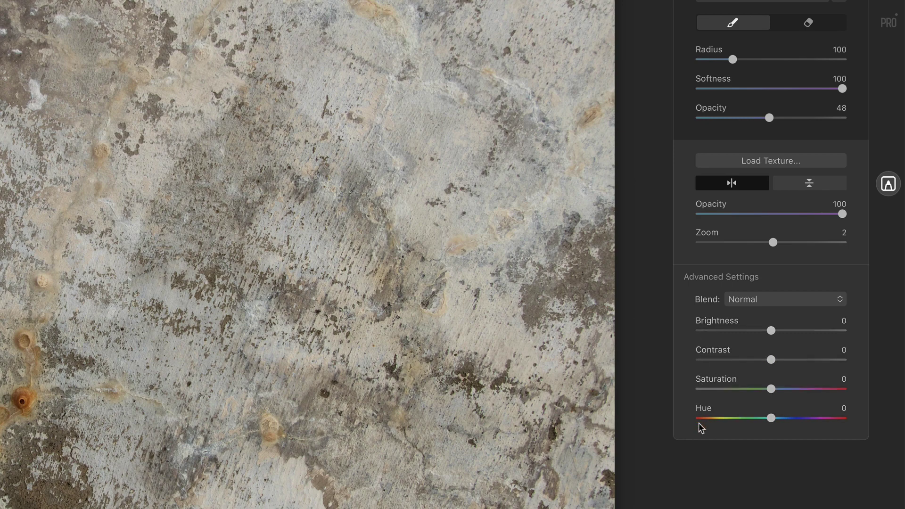
# Adjust the concrete texture to brightness -7, contrast 20, saturation -39 and hue -9
pyautogui.moveTo(773, 334)
pyautogui.mouseDown()
pyautogui.moveTo(749, 335)
pyautogui.moveTo(814, 333)
pyautogui.moveTo(734, 330)
pyautogui.moveTo(779, 331)
pyautogui.moveTo(746, 331)
pyautogui.moveTo(768, 330)
pyautogui.mouseUp()
pyautogui.moveTo(842, 213); pyautogui.dragTo(694, 218)
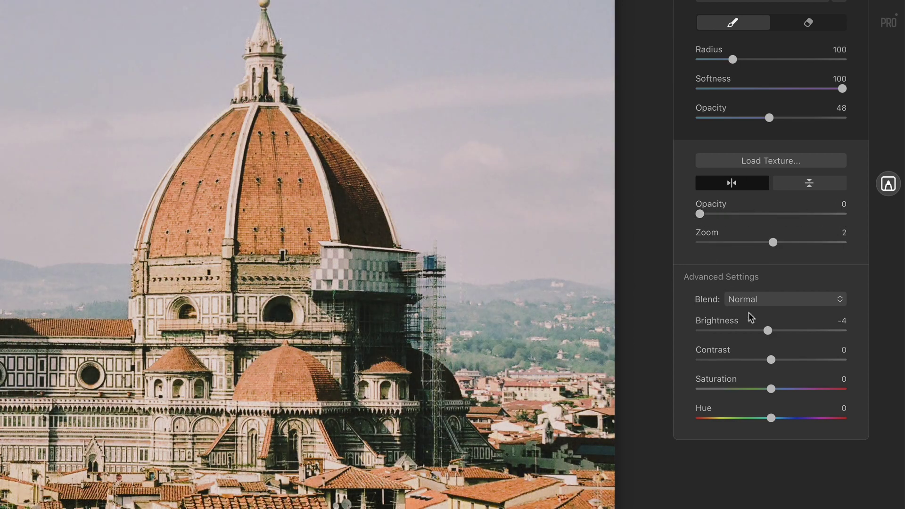
pyautogui.moveTo(768, 330)
pyautogui.mouseDown()
pyautogui.moveTo(776, 329)
pyautogui.moveTo(736, 329)
pyautogui.moveTo(803, 335)
pyautogui.moveTo(723, 331)
pyautogui.moveTo(802, 334)
pyautogui.moveTo(739, 331)
pyautogui.moveTo(768, 330)
pyautogui.mouseUp()
pyautogui.moveTo(700, 214); pyautogui.dragTo(853, 222)
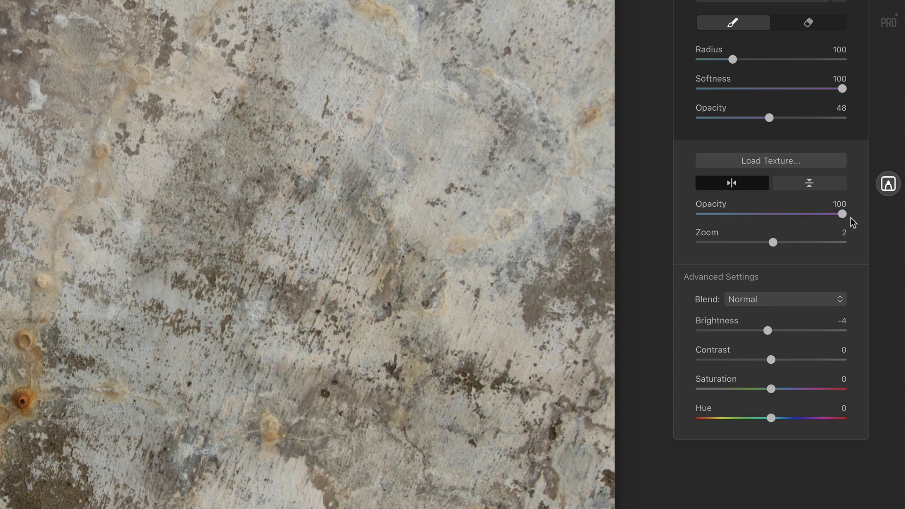
pyautogui.moveTo(773, 361); pyautogui.dragTo(743, 394)
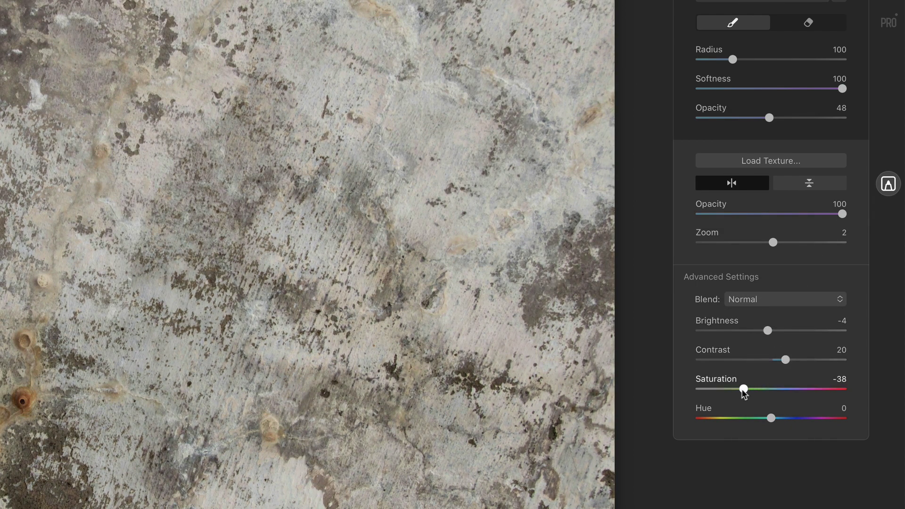
pyautogui.moveTo(772, 420)
pyautogui.mouseDown()
pyautogui.moveTo(790, 422)
pyautogui.moveTo(768, 424)
pyautogui.mouseUp()
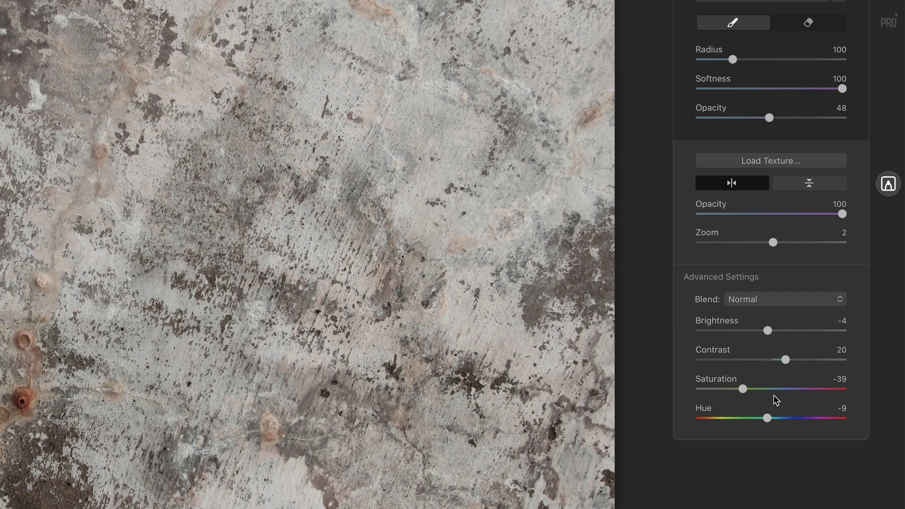
pyautogui.moveTo(767, 331); pyautogui.dragTo(766, 330)
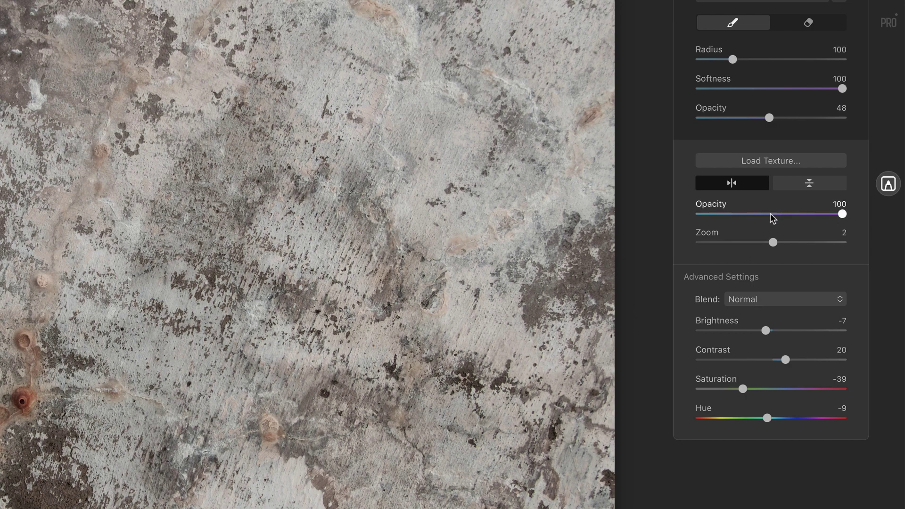
# Set the concrete texture's opacity back to exactly 50 and bring up the blend modes
pyautogui.click(770, 214)
pyautogui.moveTo(770, 216); pyautogui.dragTo(771, 215)
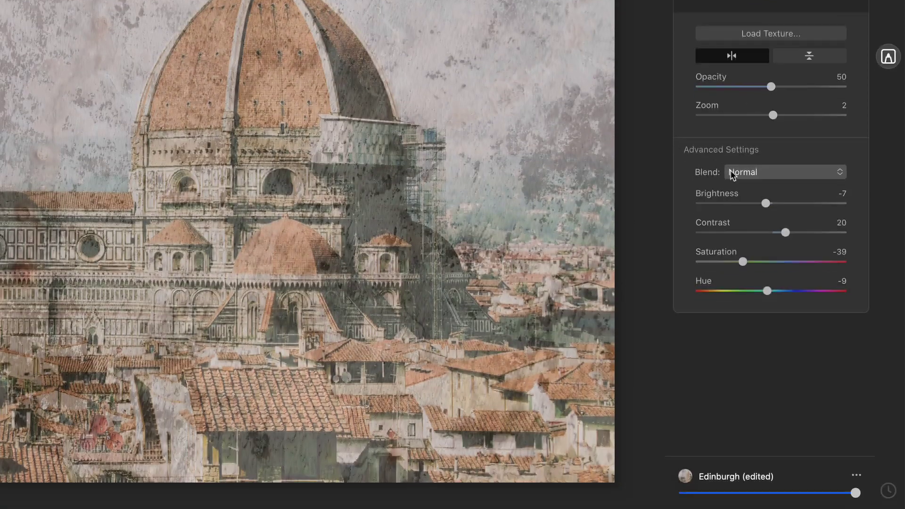
pyautogui.click(733, 173)
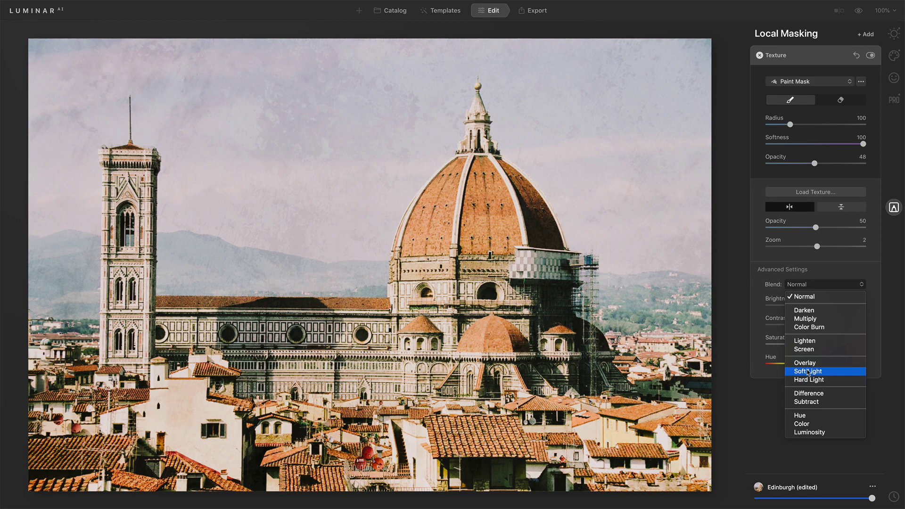
# Switch the concrete texture's blend mode from Normal to Soft Light
pyautogui.click(808, 371)
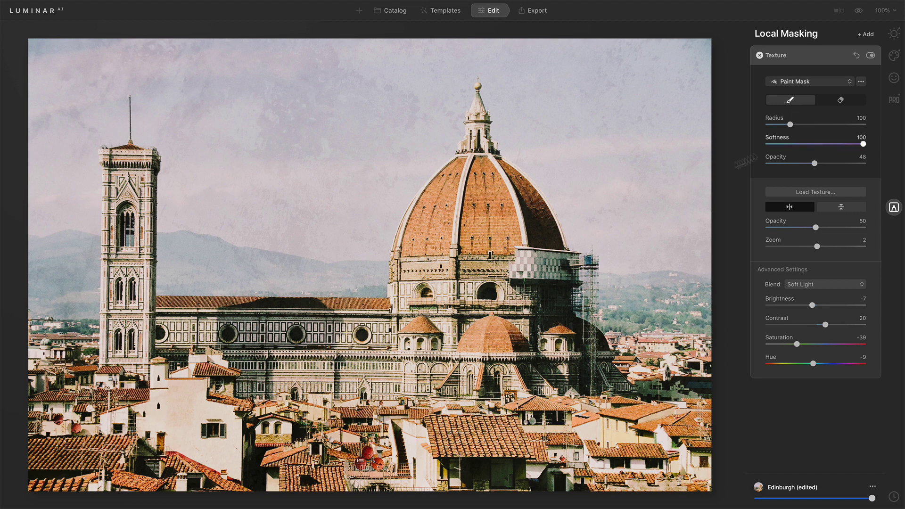
# Paint the mask over the dome, then across the rooftops with brush radius 232
pyautogui.moveTo(477, 173)
pyautogui.mouseDown()
pyautogui.moveTo(412, 306)
pyautogui.moveTo(458, 254)
pyautogui.moveTo(474, 190)
pyautogui.moveTo(499, 197)
pyautogui.moveTo(540, 267)
pyautogui.moveTo(550, 297)
pyautogui.moveTo(536, 318)
pyautogui.moveTo(457, 292)
pyautogui.moveTo(431, 308)
pyautogui.moveTo(325, 334)
pyautogui.moveTo(243, 330)
pyautogui.moveTo(270, 318)
pyautogui.moveTo(153, 324)
pyautogui.moveTo(136, 292)
pyautogui.moveTo(128, 202)
pyautogui.moveTo(63, 374)
pyautogui.moveTo(36, 364)
pyautogui.moveTo(25, 371)
pyautogui.moveTo(374, 377)
pyautogui.moveTo(224, 364)
pyautogui.moveTo(348, 357)
pyautogui.moveTo(116, 403)
pyautogui.moveTo(85, 418)
pyautogui.moveTo(320, 409)
pyautogui.moveTo(526, 492)
pyautogui.moveTo(509, 415)
pyautogui.moveTo(640, 387)
pyautogui.moveTo(620, 377)
pyautogui.moveTo(639, 353)
pyautogui.moveTo(651, 457)
pyautogui.moveTo(609, 497)
pyautogui.moveTo(174, 493)
pyautogui.moveTo(10, 474)
pyautogui.mouseUp()
pyautogui.press(']')
pyautogui.press(']')
pyautogui.press(']')
pyautogui.press(']')
pyautogui.press(']')
pyautogui.press(']')
pyautogui.press(']')
pyautogui.press(']')
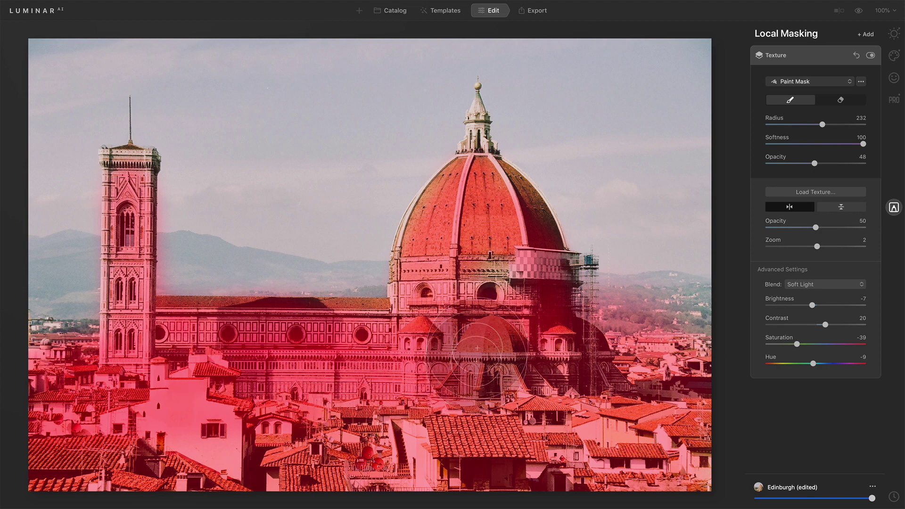
pyautogui.moveTo(488, 262)
pyautogui.mouseDown()
pyautogui.moveTo(501, 335)
pyautogui.moveTo(532, 381)
pyautogui.moveTo(575, 382)
pyautogui.moveTo(669, 357)
pyautogui.moveTo(635, 352)
pyautogui.moveTo(696, 350)
pyautogui.mouseUp()
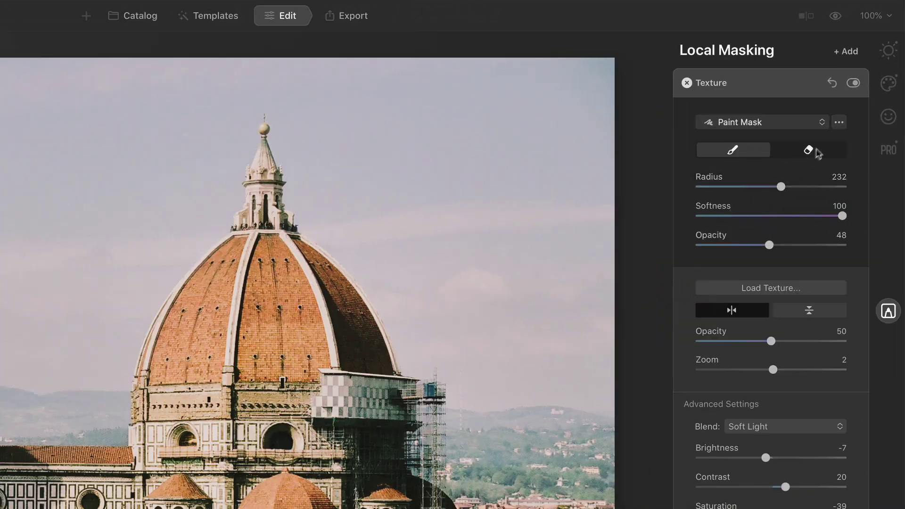
# Invert the painted texture mask and raise the texture opacity to 57
pyautogui.click(838, 123)
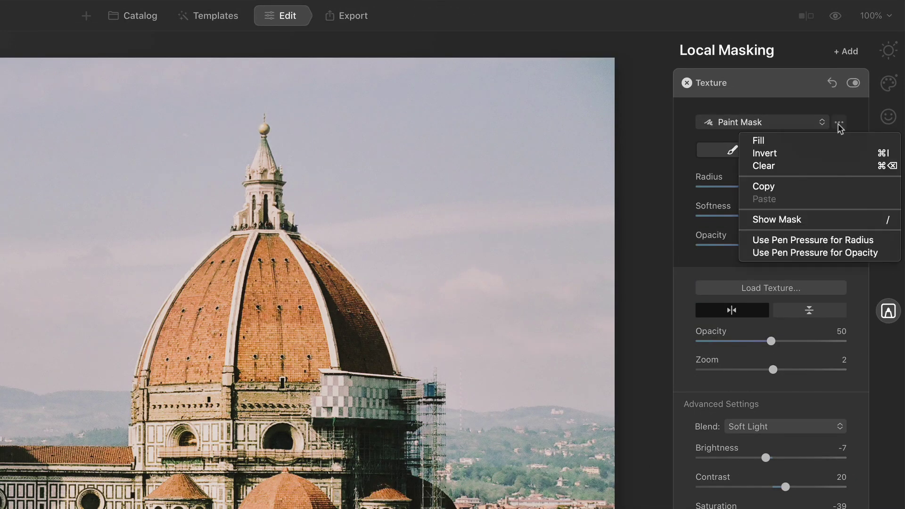
pyautogui.click(835, 154)
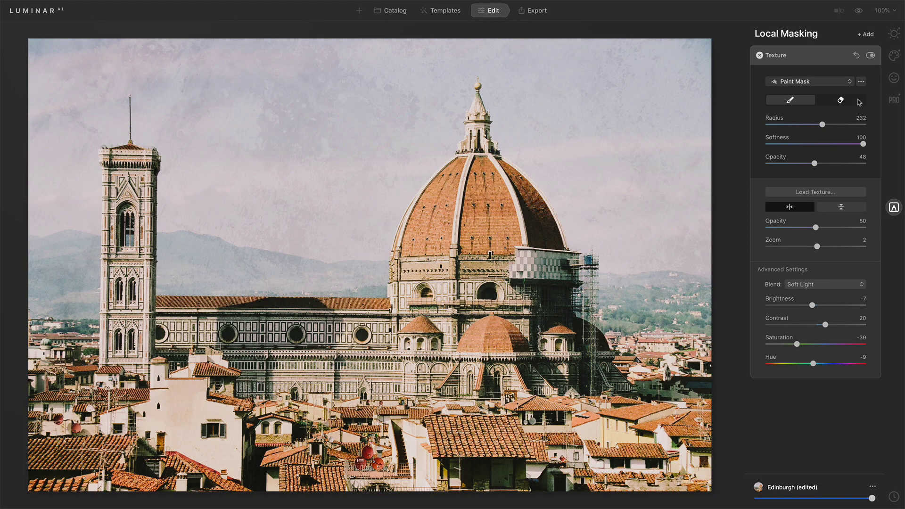
pyautogui.moveTo(816, 229)
pyautogui.mouseDown()
pyautogui.moveTo(850, 230)
pyautogui.moveTo(824, 230)
pyautogui.mouseUp()
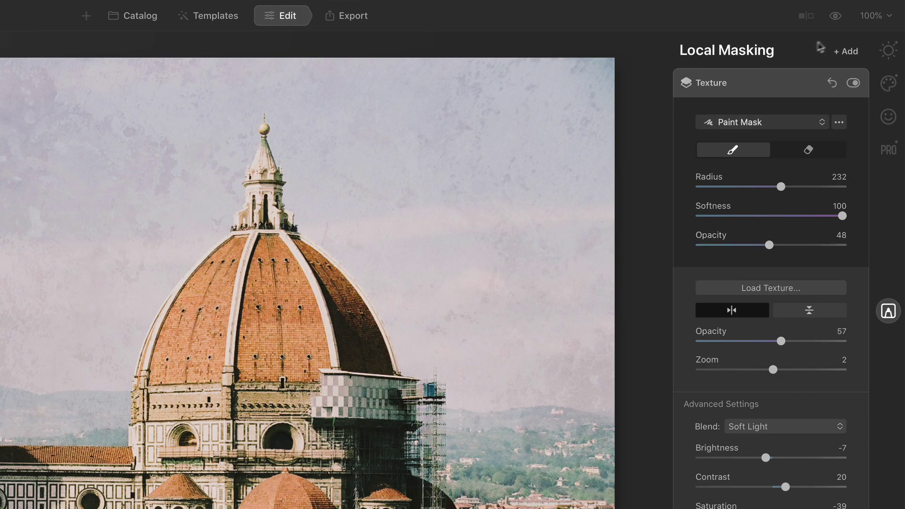
# Add a second Texture layer and load Concrete 14.jpg into it
pyautogui.click(848, 53)
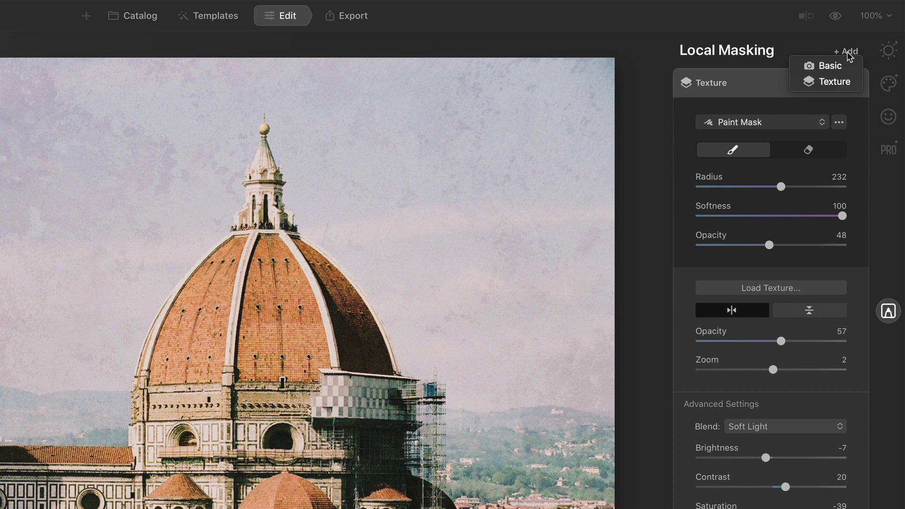
pyautogui.click(838, 82)
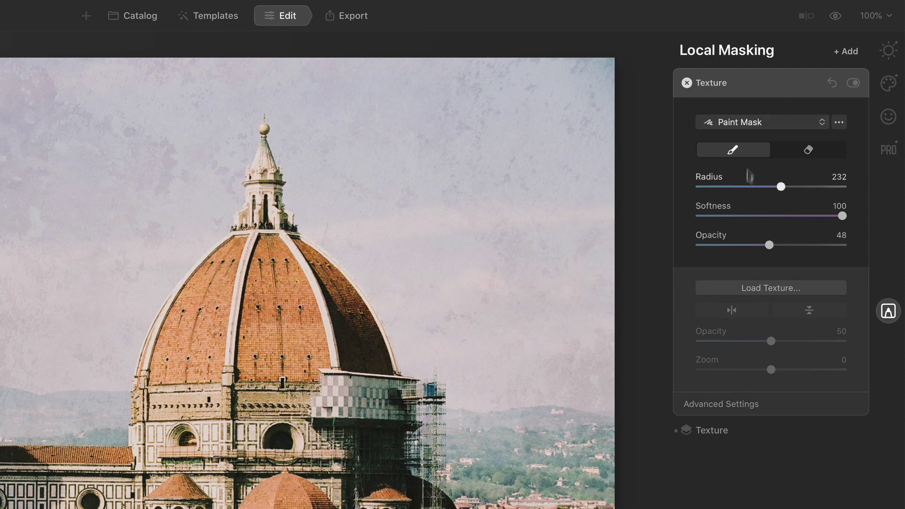
pyautogui.click(737, 287)
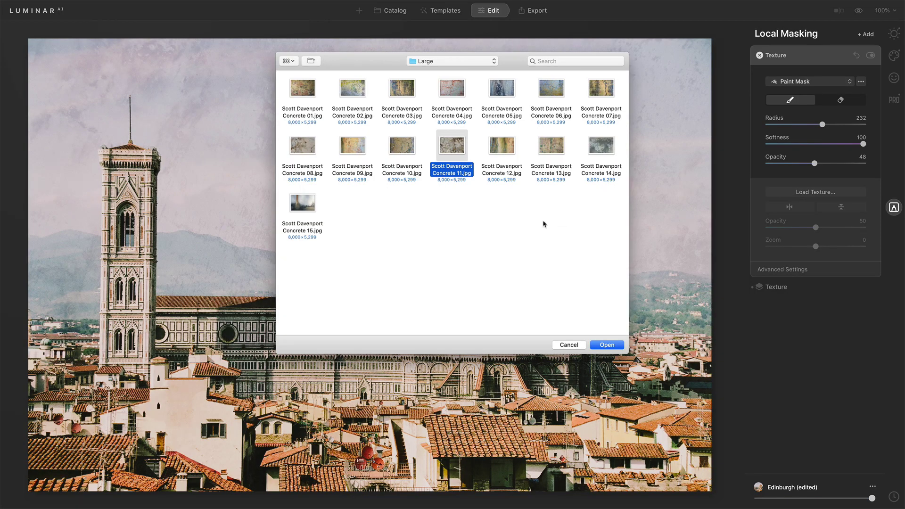
pyautogui.click(603, 152)
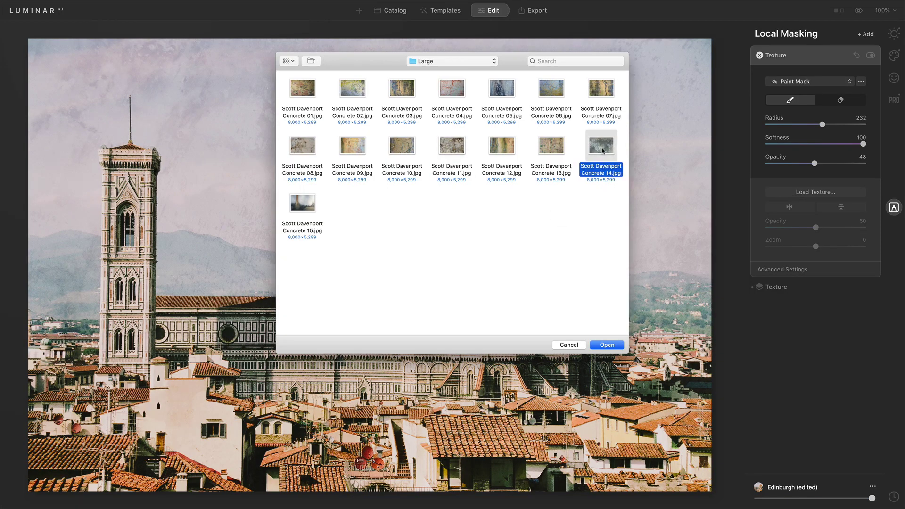
pyautogui.click(599, 345)
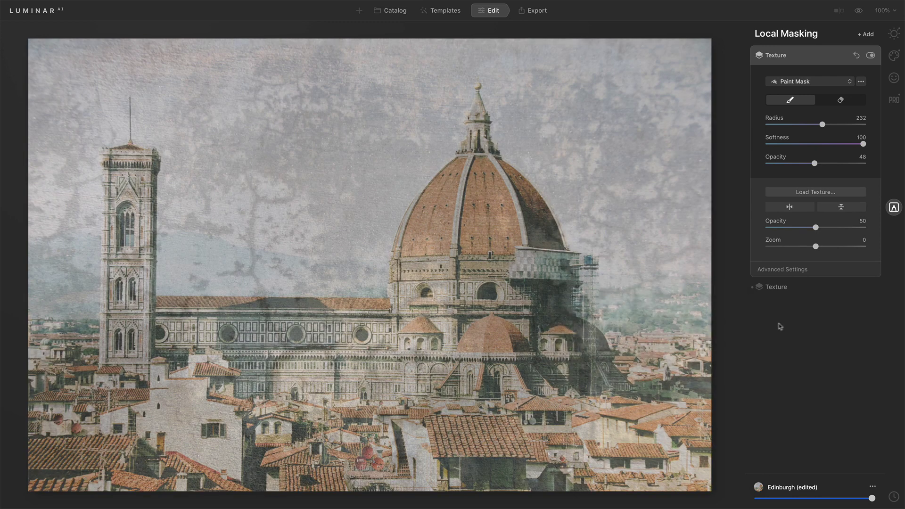
# Set the second concrete texture to opacity 73 with Multiply blending
pyautogui.moveTo(816, 227); pyautogui.dragTo(838, 228)
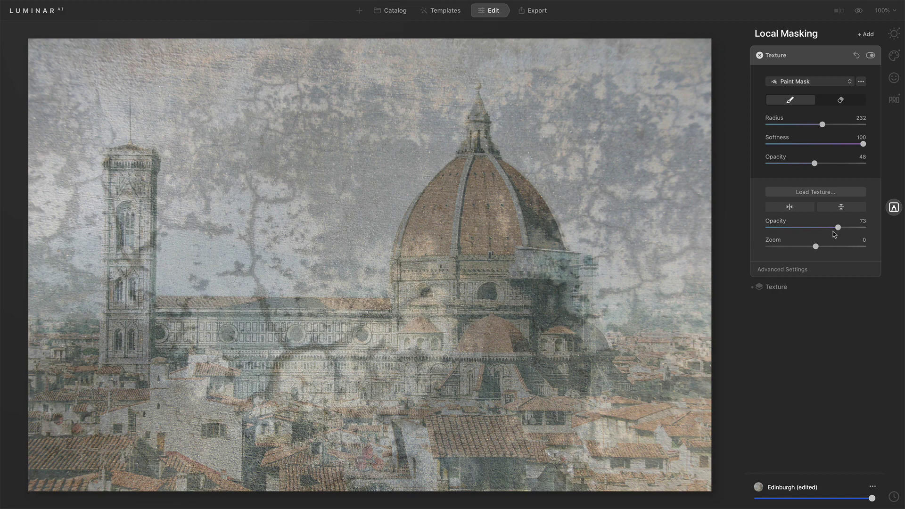
pyautogui.click(866, 269)
pyautogui.click(811, 284)
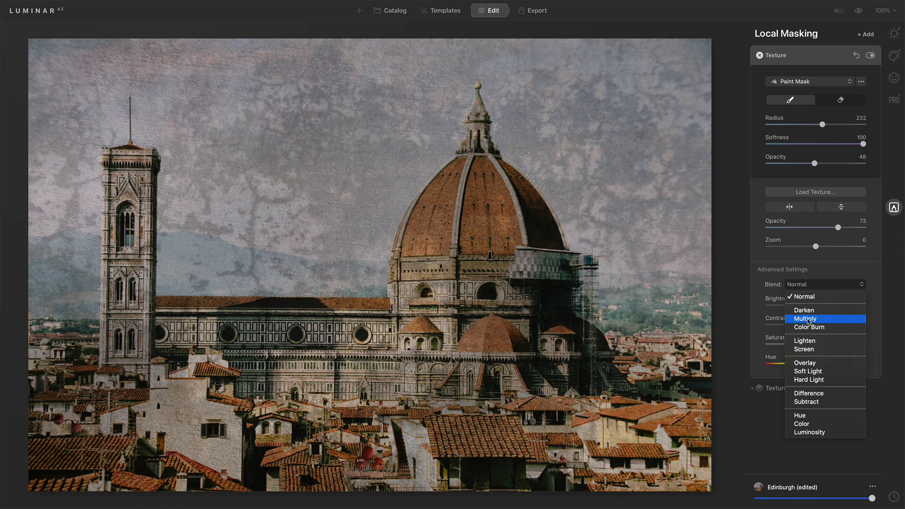
pyautogui.click(808, 319)
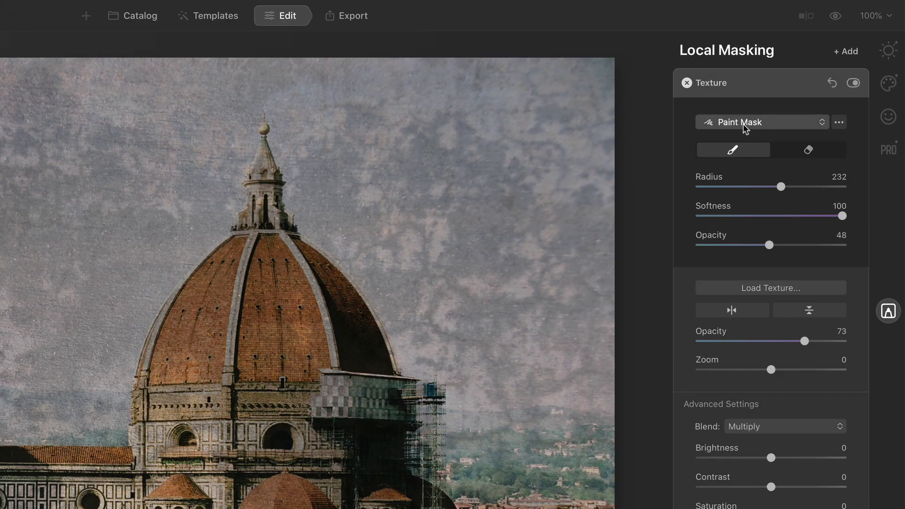
pyautogui.click(798, 83)
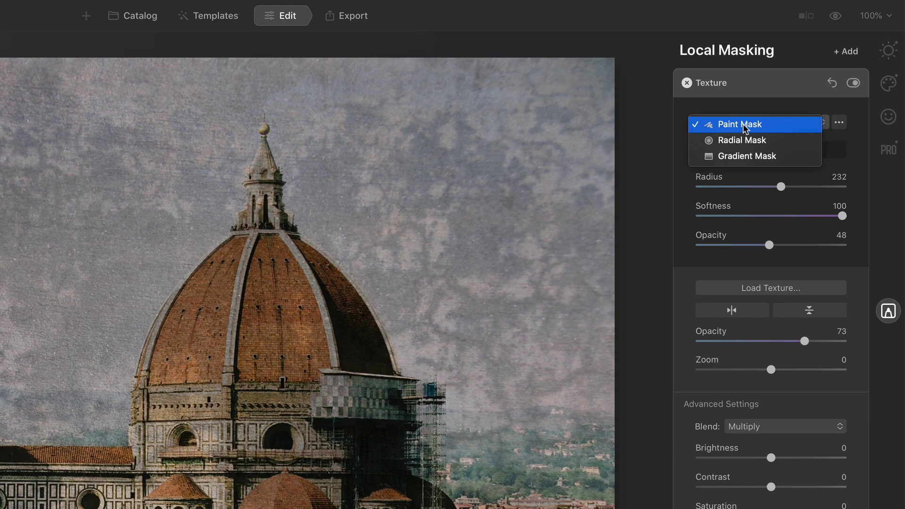
# Mask the second texture with a wide, feathered radial ellipse over the cathedral and central sky
pyautogui.click(724, 141)
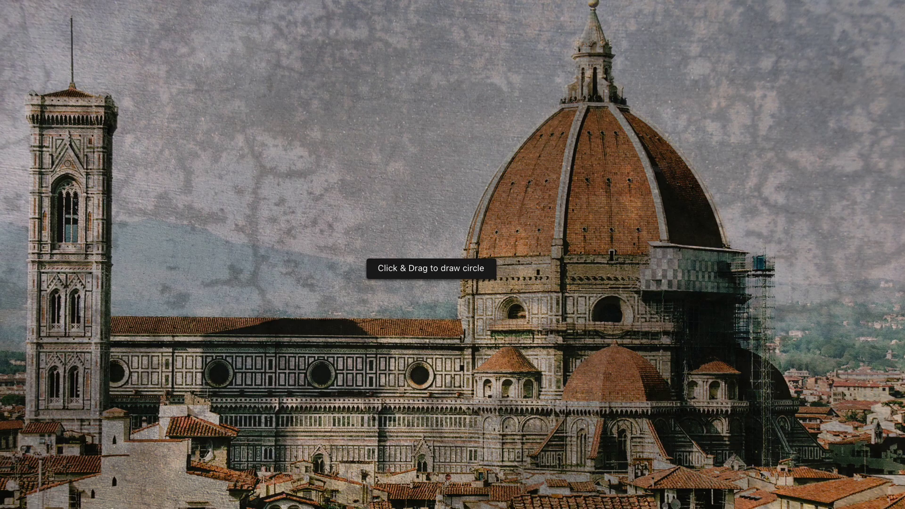
pyautogui.moveTo(422, 229); pyautogui.dragTo(493, 276)
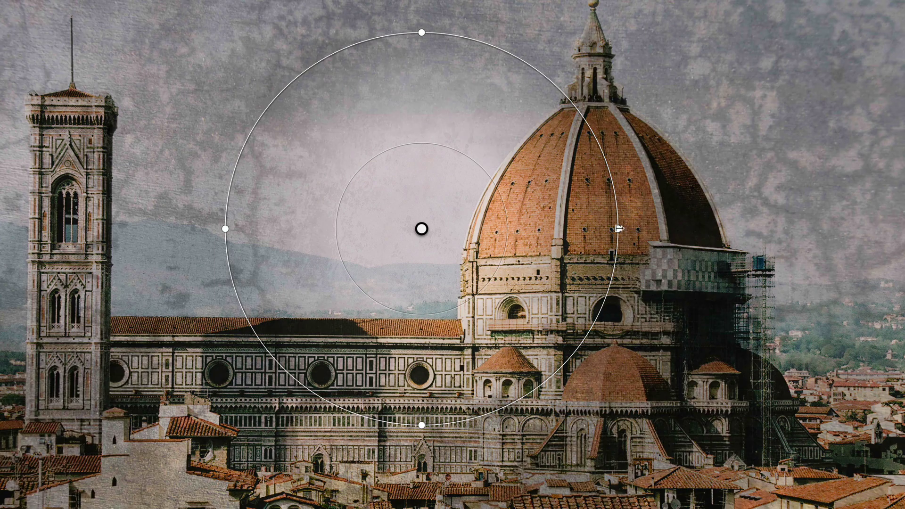
pyautogui.moveTo(619, 228); pyautogui.dragTo(837, 229)
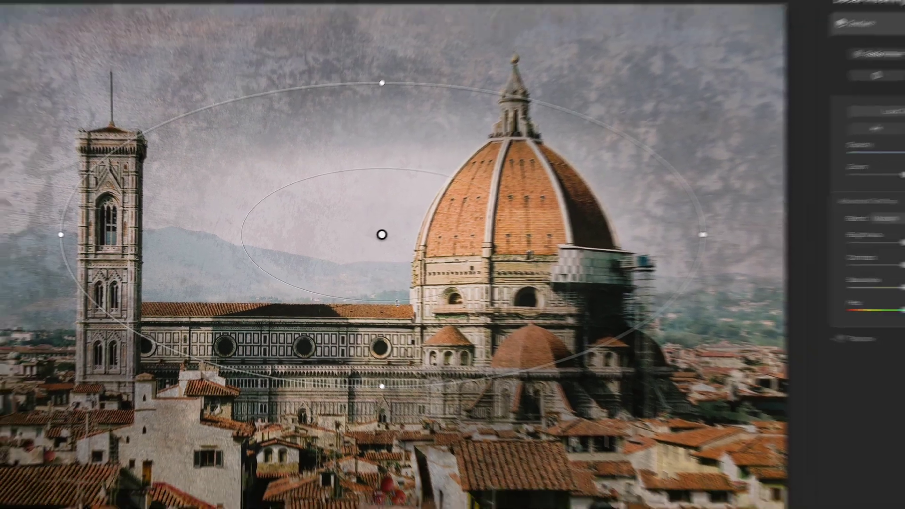
pyautogui.moveTo(441, 314); pyautogui.dragTo(421, 257)
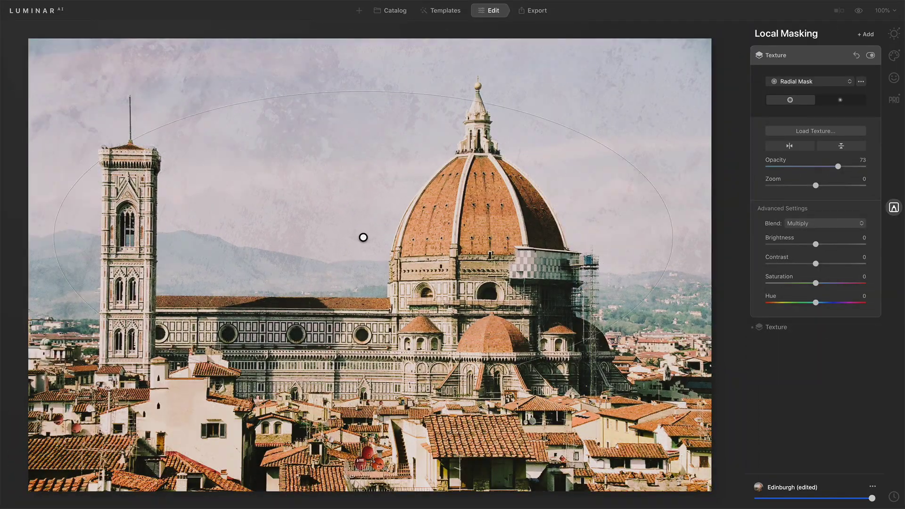
pyautogui.moveTo(362, 237); pyautogui.dragTo(373, 253)
pyautogui.moveTo(397, 103); pyautogui.dragTo(394, 117)
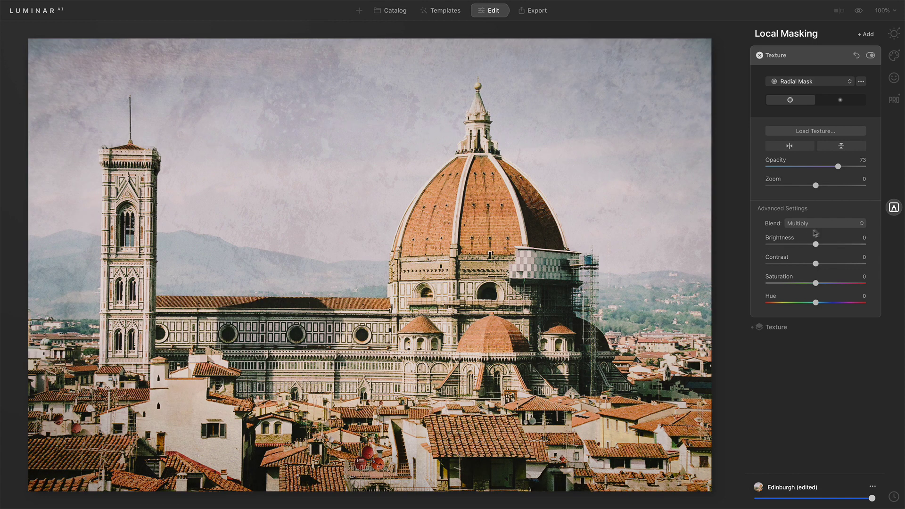
# Set the second texture's brightness to -74 and contrast to 41, keeping the Multiply blend
pyautogui.moveTo(816, 245); pyautogui.dragTo(795, 245)
pyautogui.moveTo(783, 247); pyautogui.dragTo(781, 247)
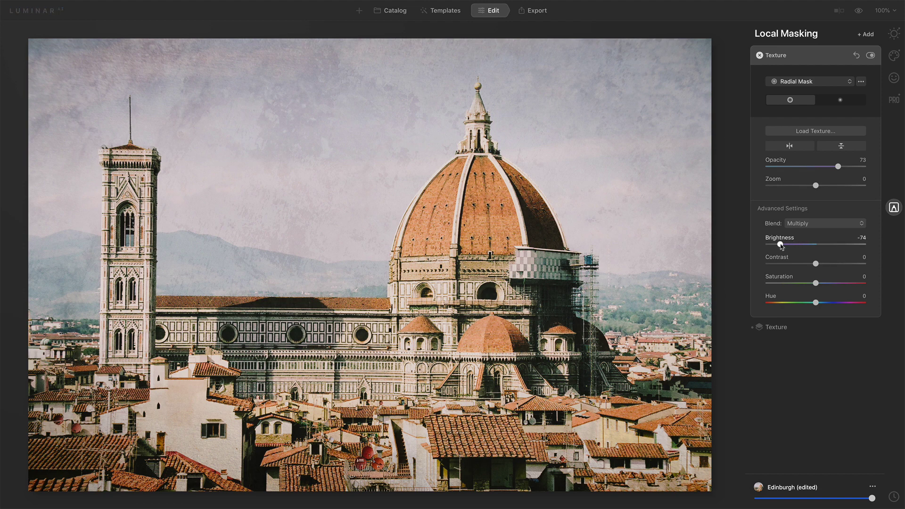
pyautogui.click(807, 225)
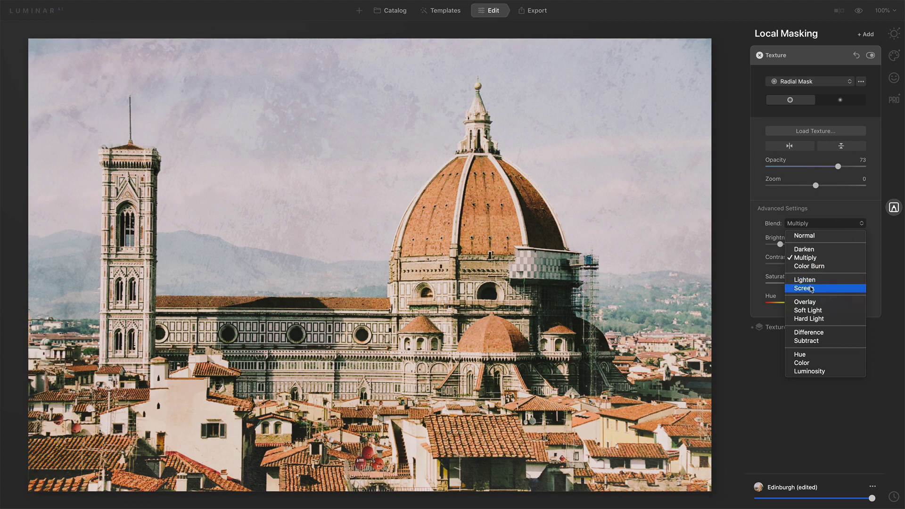
pyautogui.click(809, 257)
pyautogui.moveTo(816, 265); pyautogui.dragTo(802, 283)
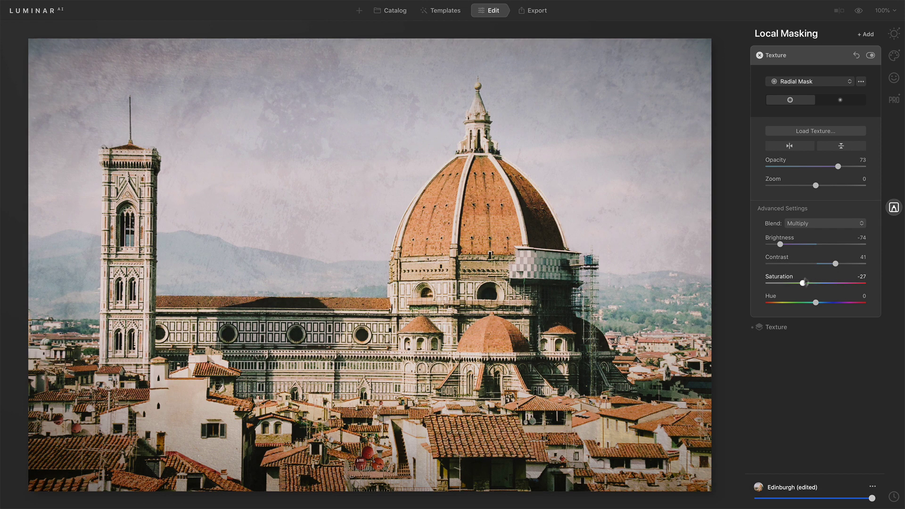